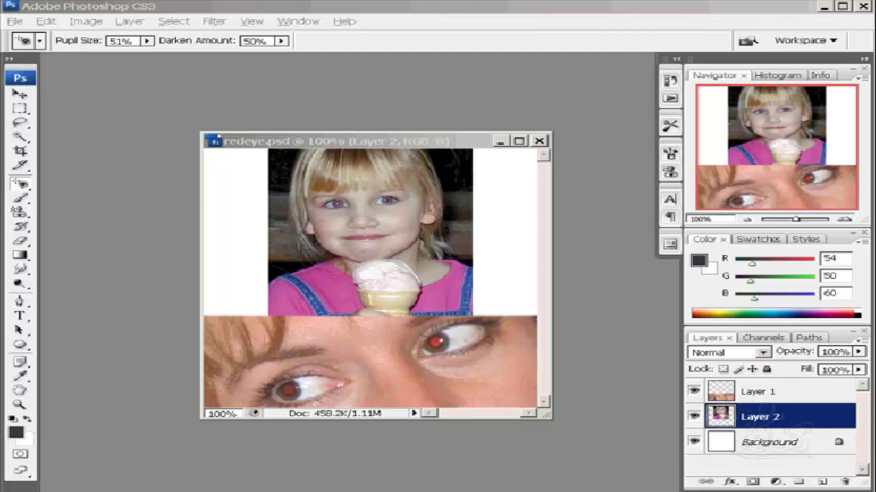
# - Select the Red Eye Tool from the healing tool group
pyautogui.click(20, 181)
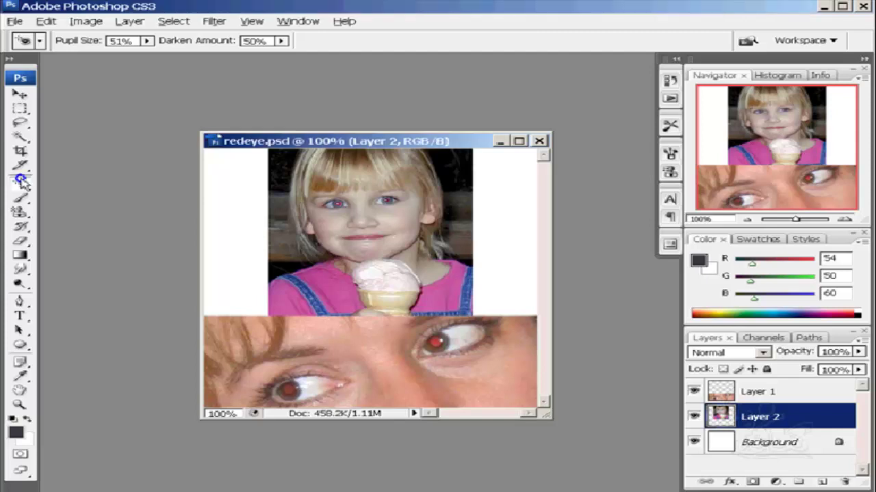
pyautogui.click(21, 183)
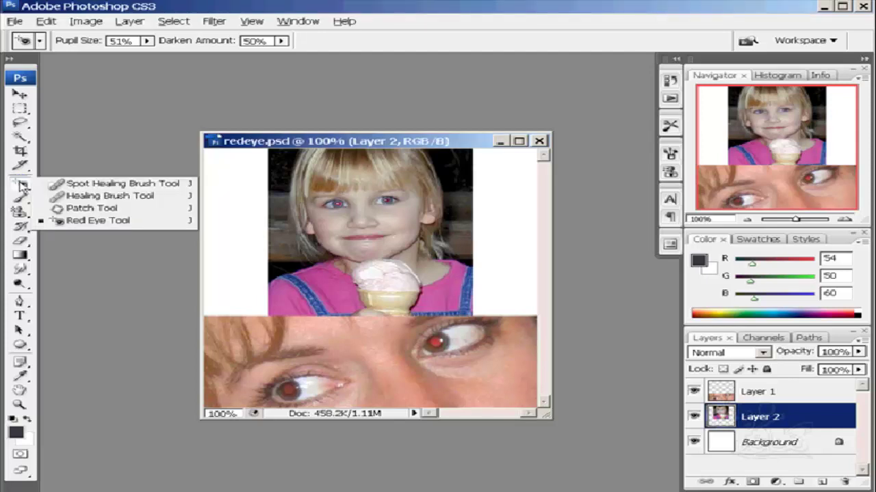
pyautogui.click(22, 185)
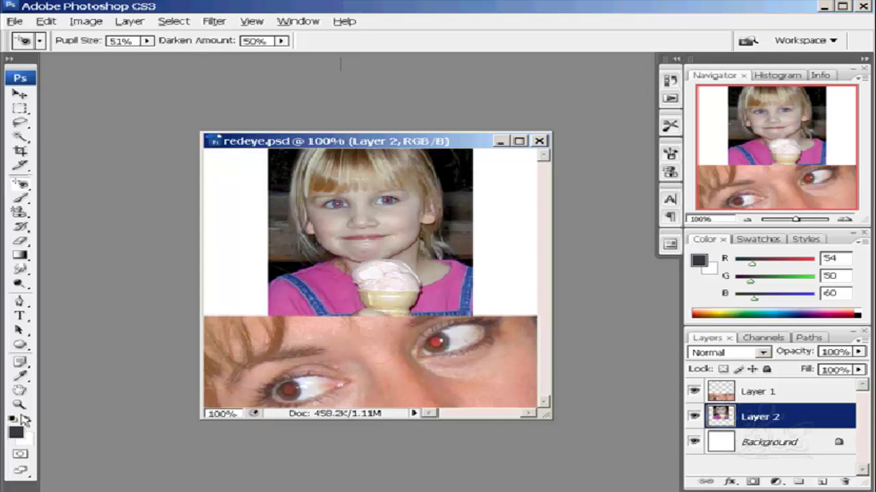
# - Zoom in to about 323% around the girl's eyes with the Zoom tool
pyautogui.click(19, 404)
pyautogui.moveTo(464, 177); pyautogui.dragTo(279, 234)
pyautogui.moveTo(485, 205); pyautogui.dragTo(246, 282)
pyautogui.moveTo(486, 232); pyautogui.dragTo(229, 328)
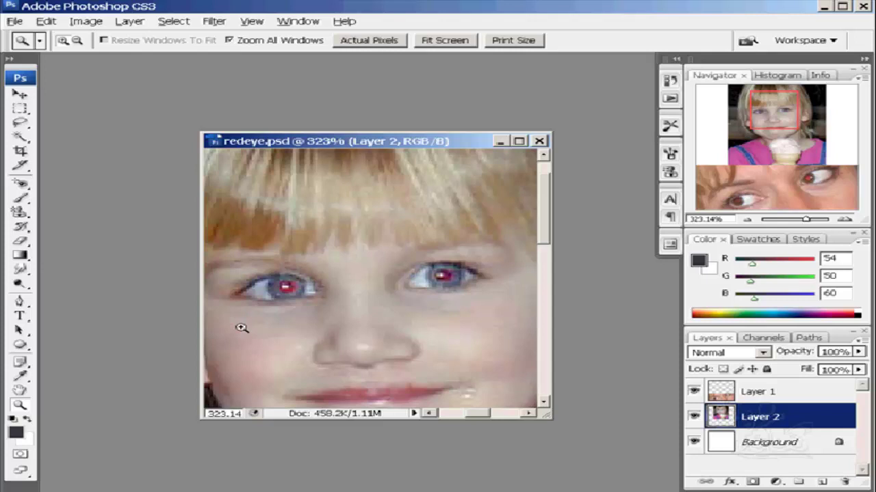
# - Darken both of the girl's red pupils with the Red Eye Tool, then zoom back out via the Navigator
pyautogui.click(20, 185)
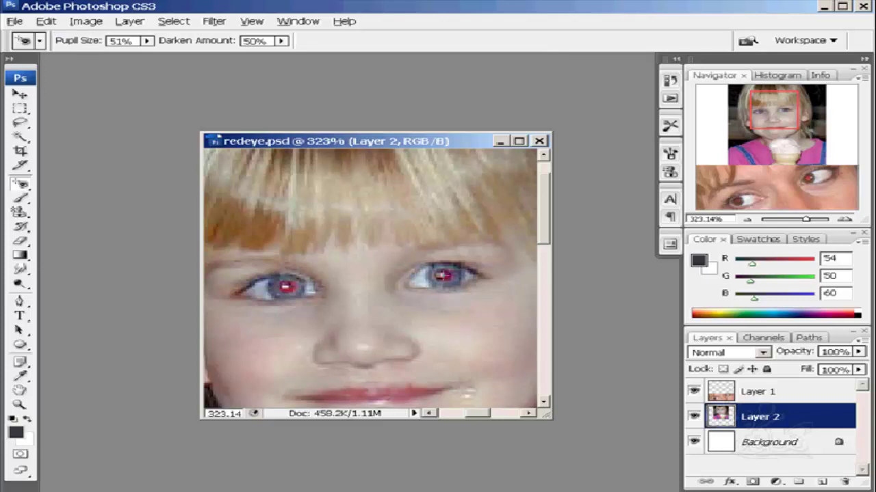
pyautogui.click(443, 275)
pyautogui.click(287, 287)
pyautogui.click(287, 288)
pyautogui.click(443, 273)
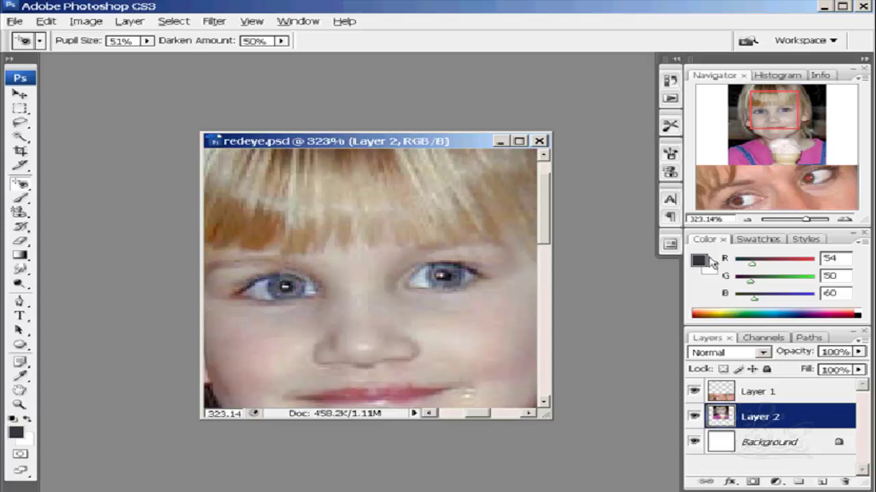
pyautogui.moveTo(808, 223); pyautogui.dragTo(799, 226)
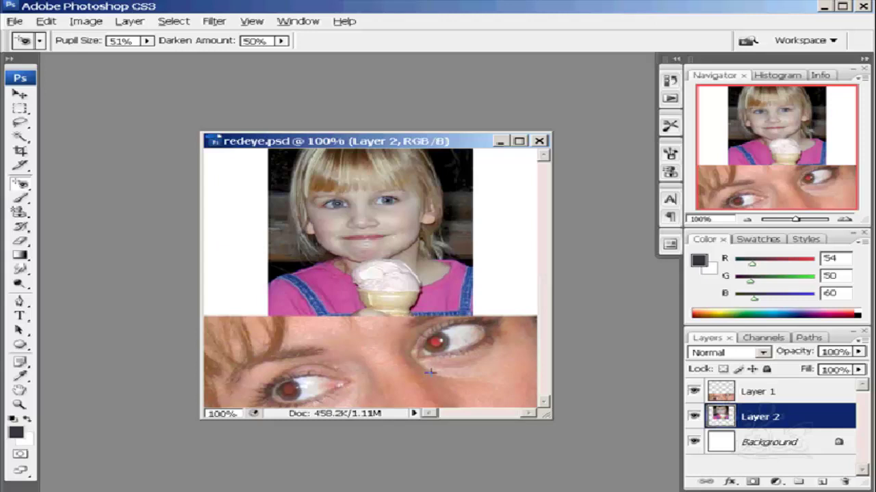
# - On Layer 1, remove the red from both pupils in the eye close-up
pyautogui.click(750, 393)
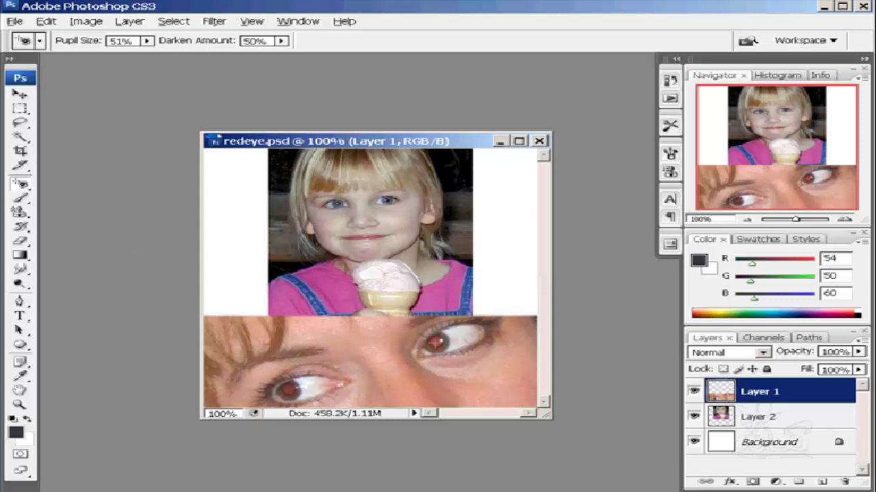
pyautogui.click(436, 342)
pyautogui.click(290, 389)
pyautogui.click(290, 389)
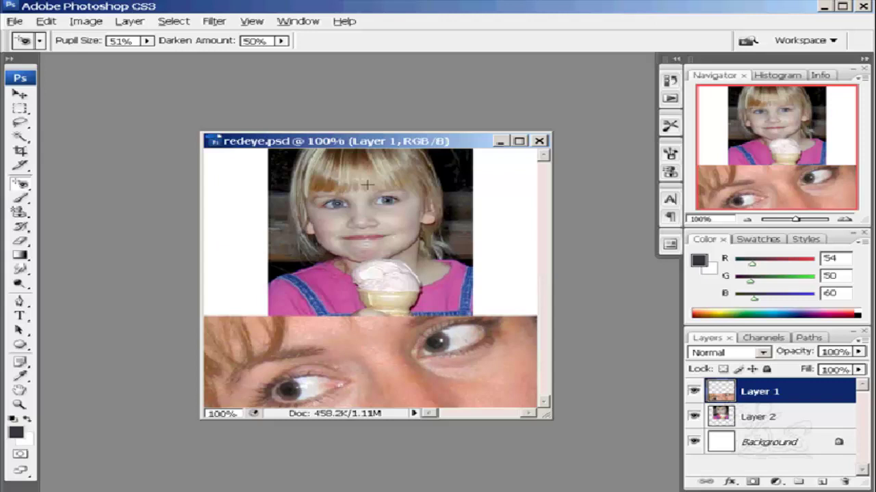
# - Float the History panel on its own, collapse Actions, and widen History so step names fit
pyautogui.click(670, 82)
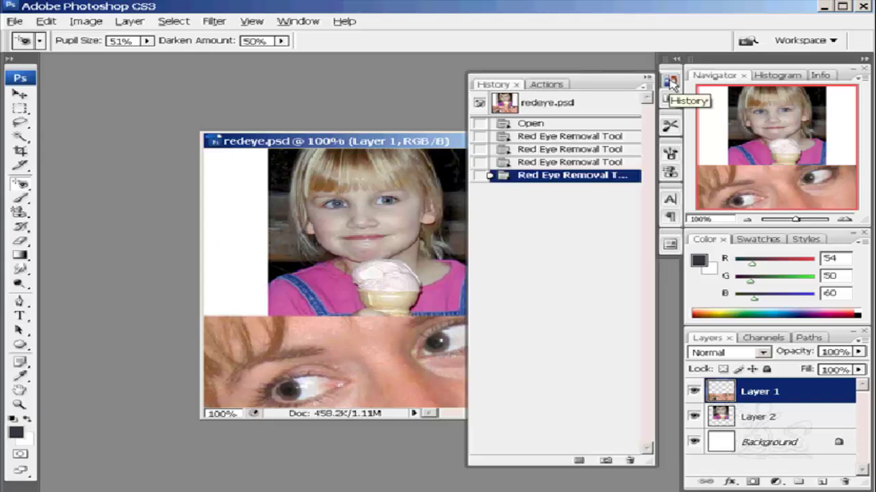
pyautogui.moveTo(494, 85)
pyautogui.mouseDown()
pyautogui.moveTo(268, 89)
pyautogui.moveTo(276, 85)
pyautogui.mouseUp()
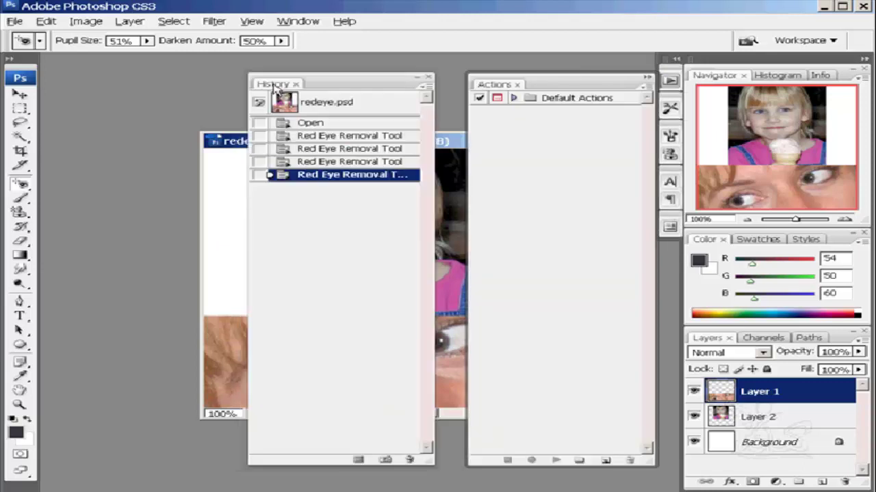
pyautogui.click(671, 82)
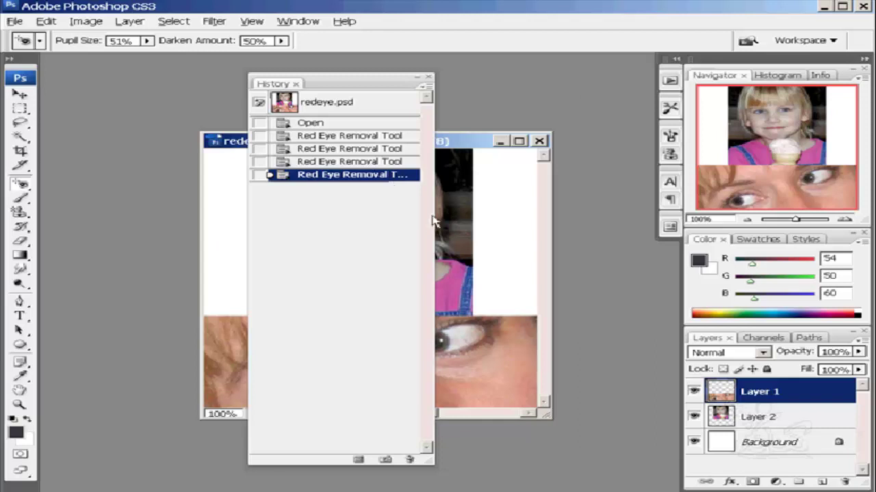
pyautogui.moveTo(427, 462); pyautogui.dragTo(522, 463)
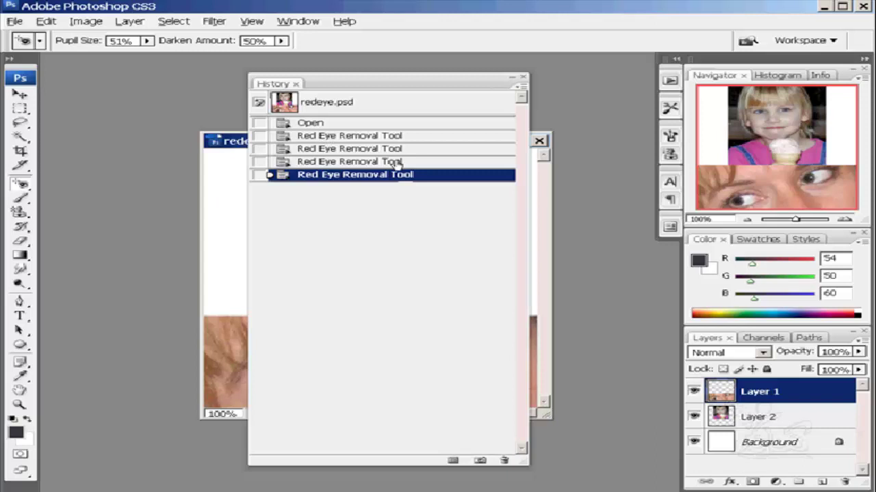
# - Revert to the first Red Eye Removal Tool state and reposition the History panel
pyautogui.click(350, 136)
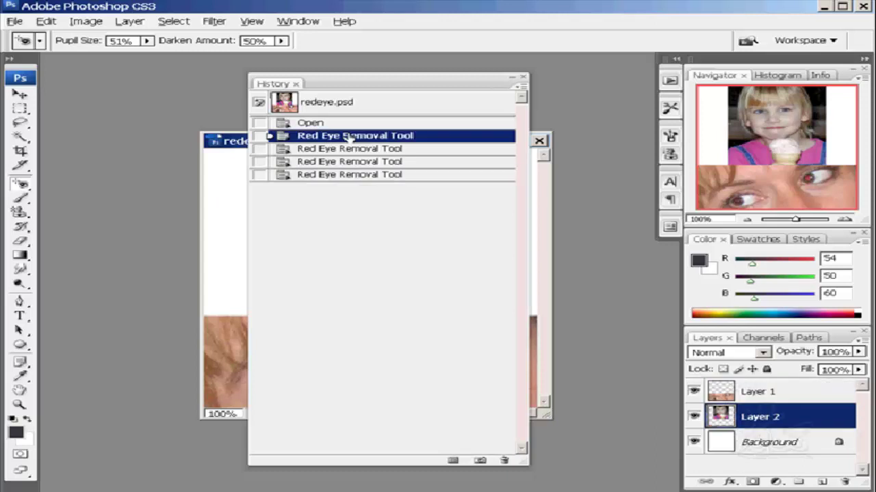
pyautogui.moveTo(388, 76)
pyautogui.mouseDown()
pyautogui.moveTo(532, 93)
pyautogui.moveTo(350, 233)
pyautogui.moveTo(347, 225)
pyautogui.mouseUp()
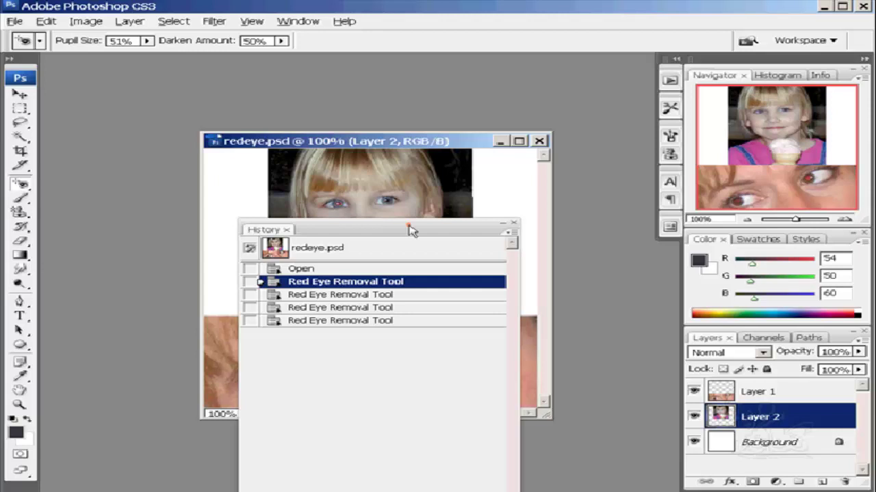
pyautogui.moveTo(409, 230); pyautogui.dragTo(437, 91)
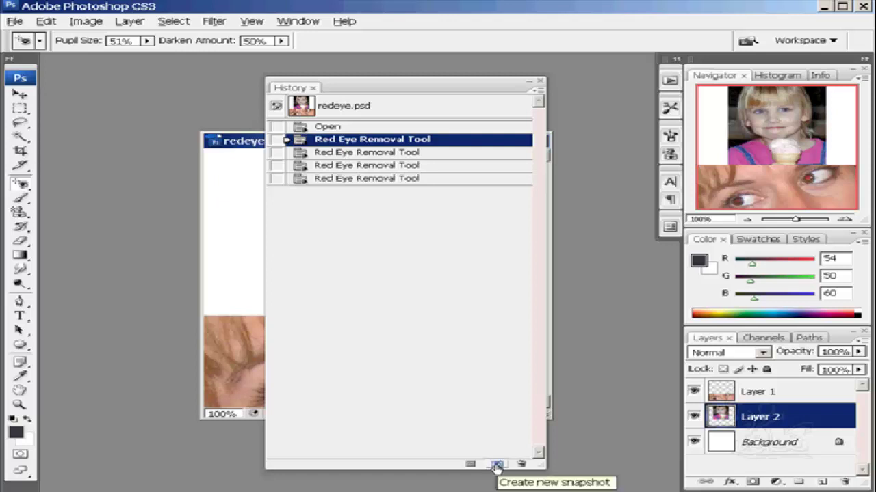
# - Create Snapshot 1, then Snapshot 2 of the first red-eye state from Current Layer
pyautogui.click(497, 466)
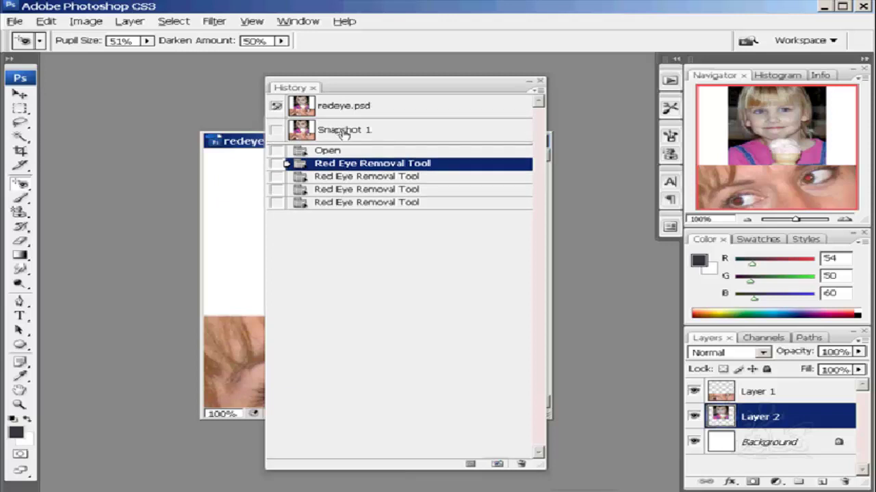
pyautogui.rightClick(350, 166)
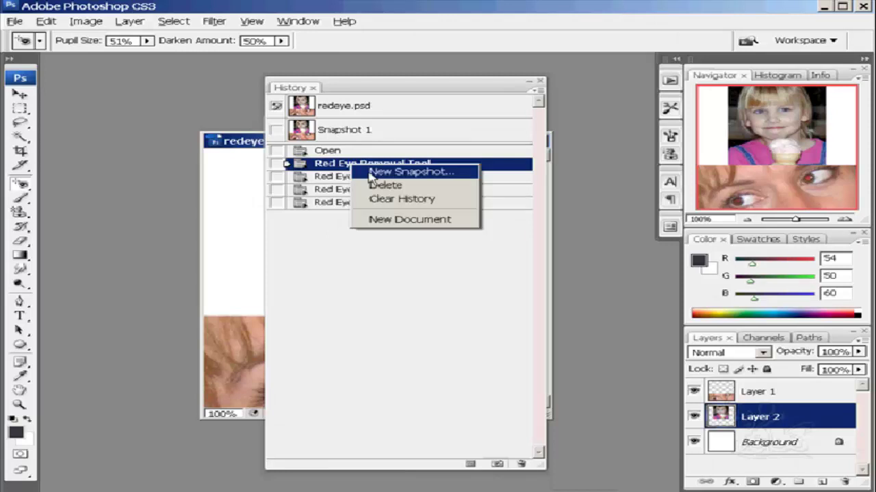
pyautogui.click(371, 175)
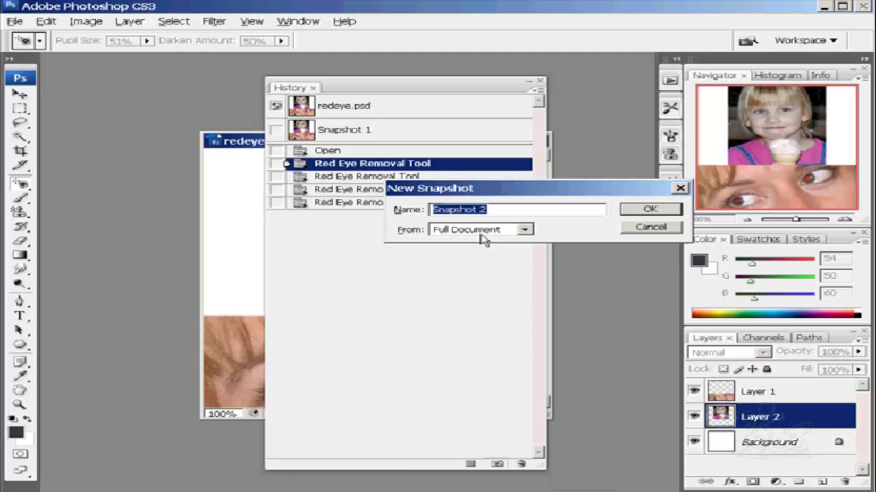
pyautogui.click(524, 230)
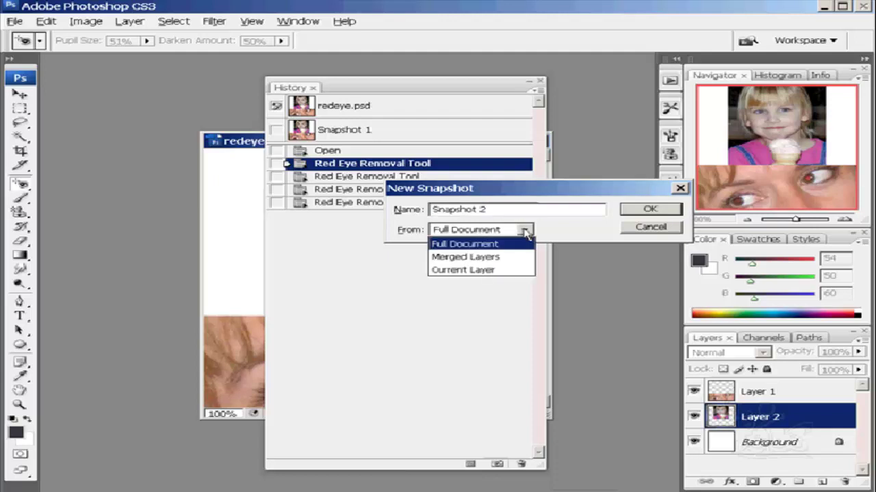
pyautogui.click(501, 271)
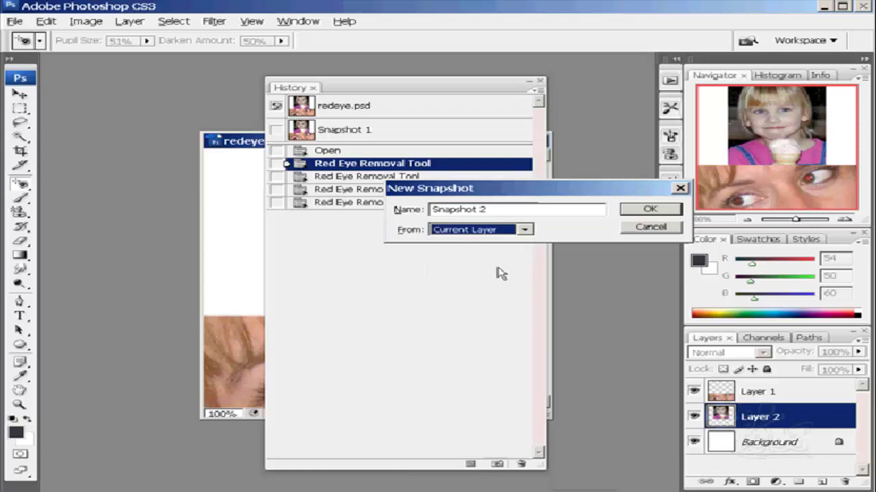
pyautogui.click(631, 213)
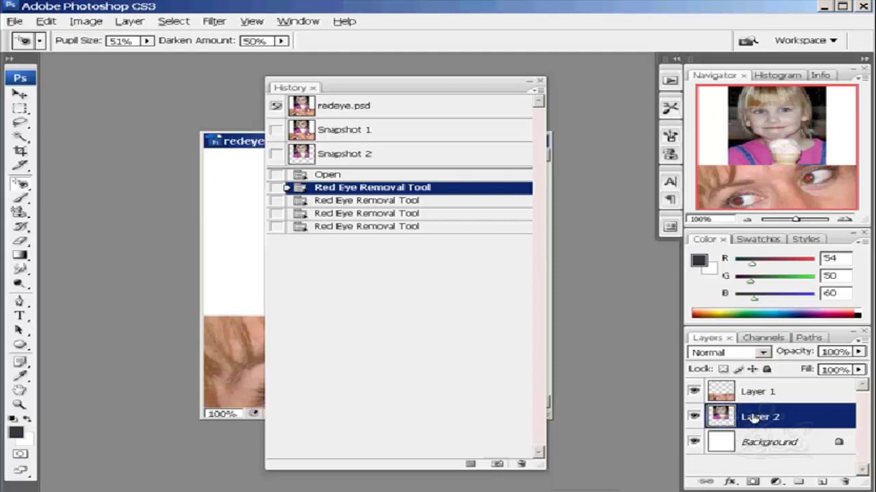
# - Return to the latest Red Eye Removal Tool state, cancel a Full Document snapshot, and bring up its context menu
pyautogui.hotkey('alt', ']')
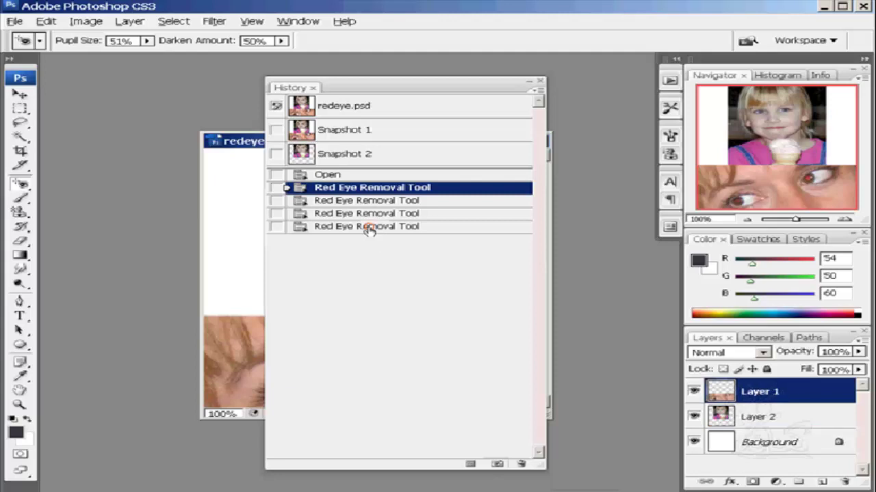
pyautogui.click(368, 228)
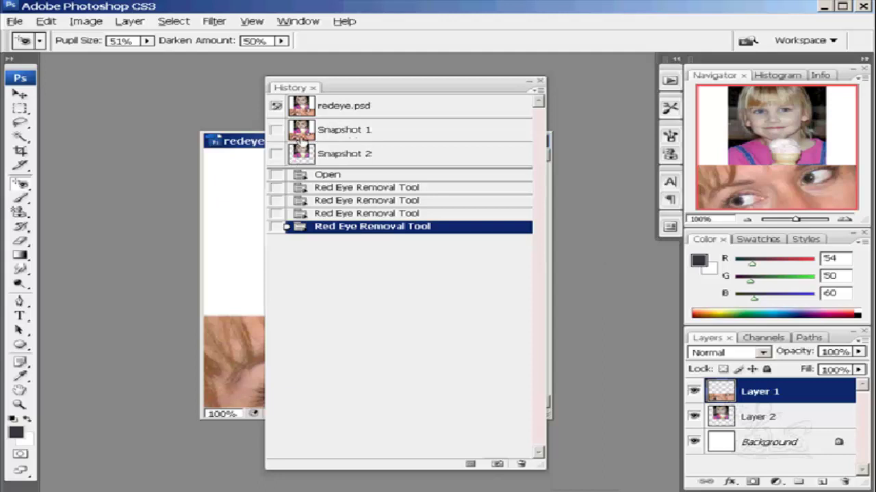
pyautogui.rightClick(368, 233)
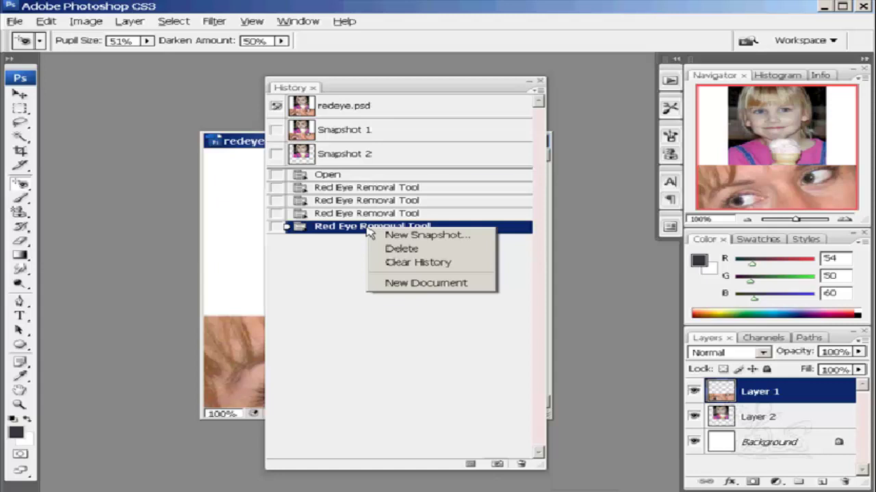
pyautogui.click(403, 235)
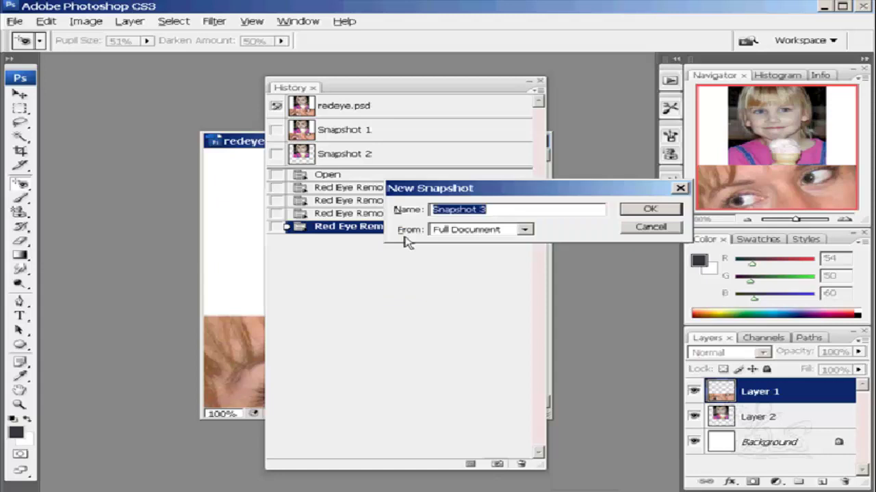
pyautogui.click(524, 230)
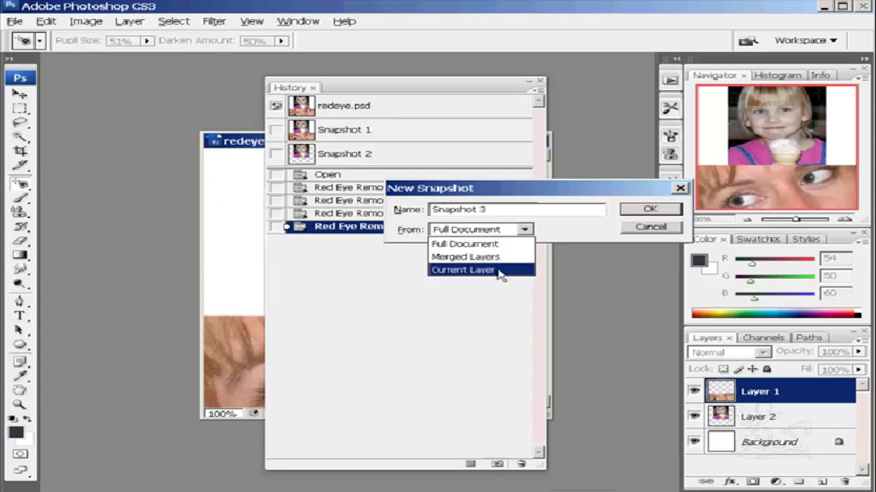
pyautogui.click(524, 244)
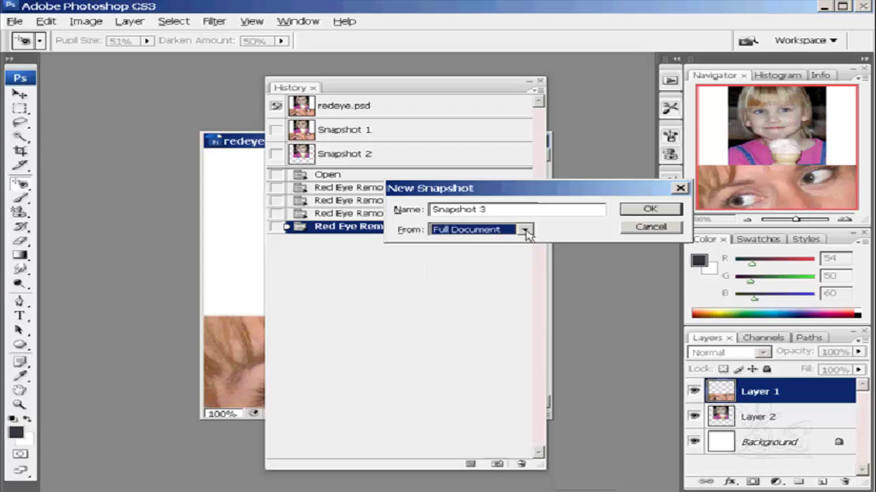
pyautogui.click(650, 229)
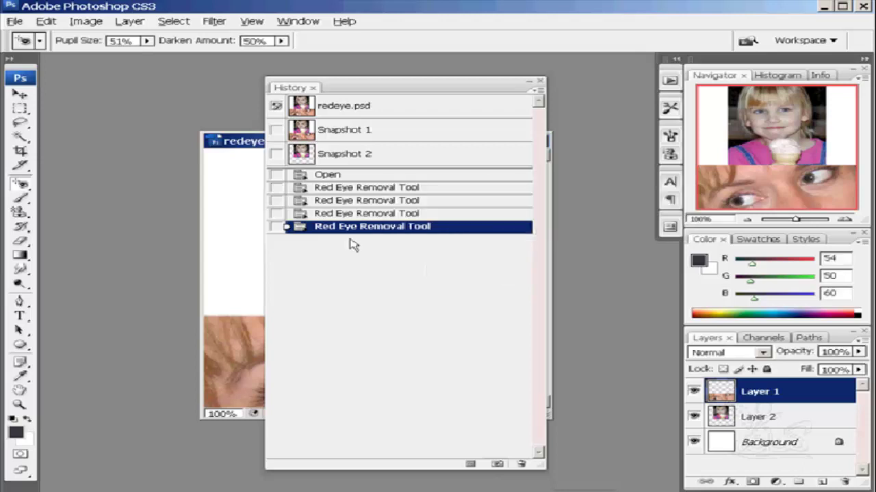
pyautogui.rightClick(351, 231)
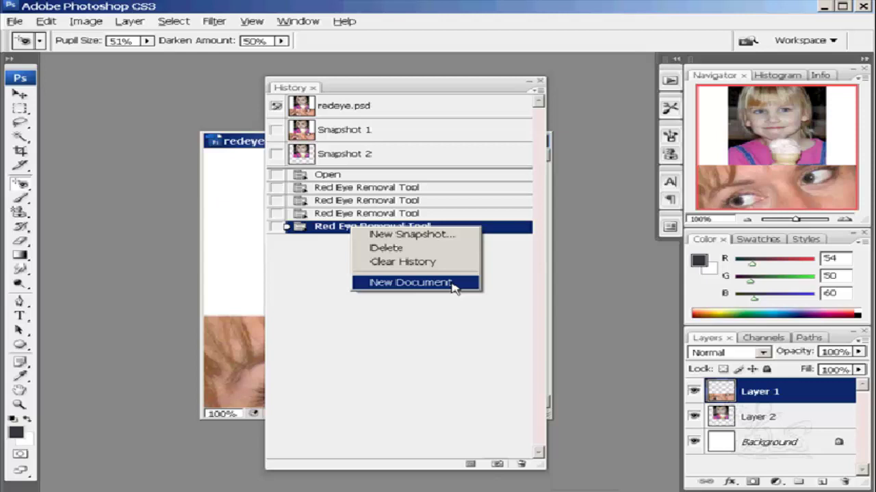
# - Make a new document from the latest state, compare both windows, then close it without saving
pyautogui.click(453, 286)
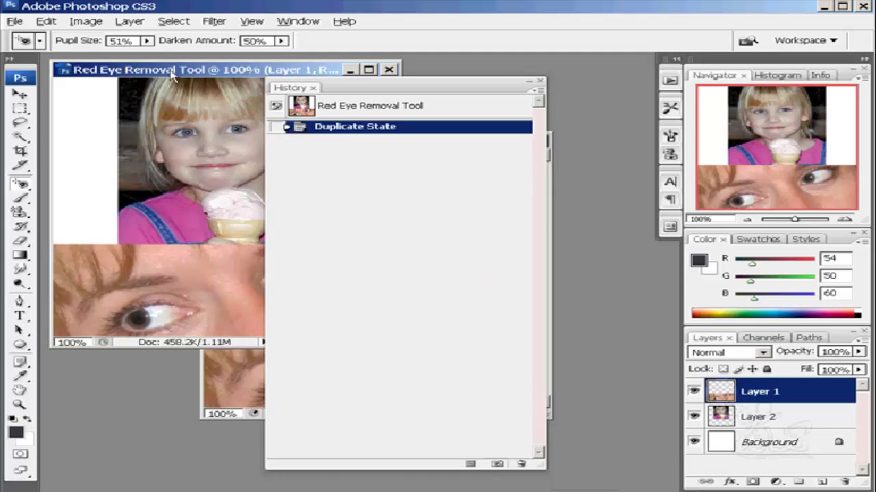
pyautogui.moveTo(477, 93)
pyautogui.mouseDown()
pyautogui.moveTo(467, 85)
pyautogui.moveTo(545, 78)
pyautogui.mouseUp()
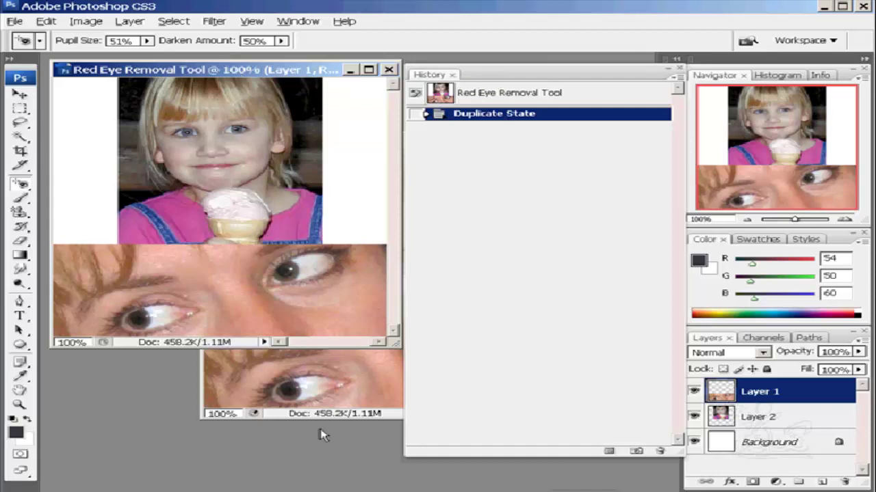
pyautogui.click(343, 385)
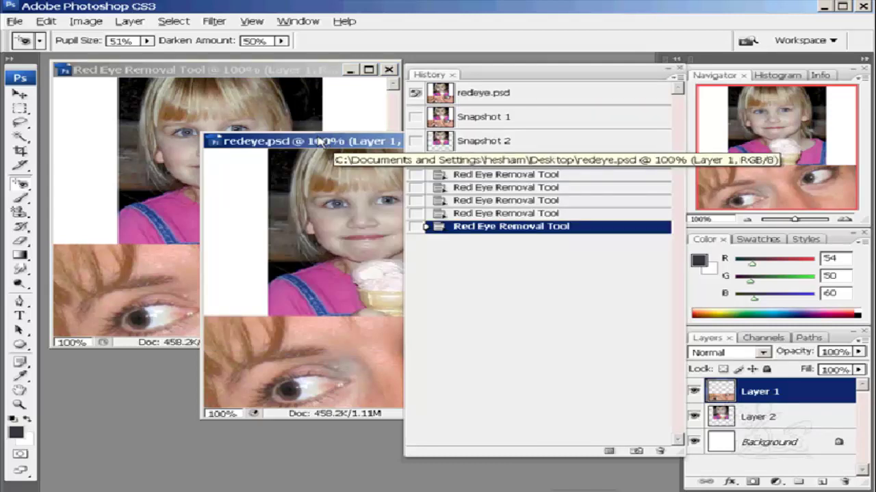
pyautogui.click(269, 78)
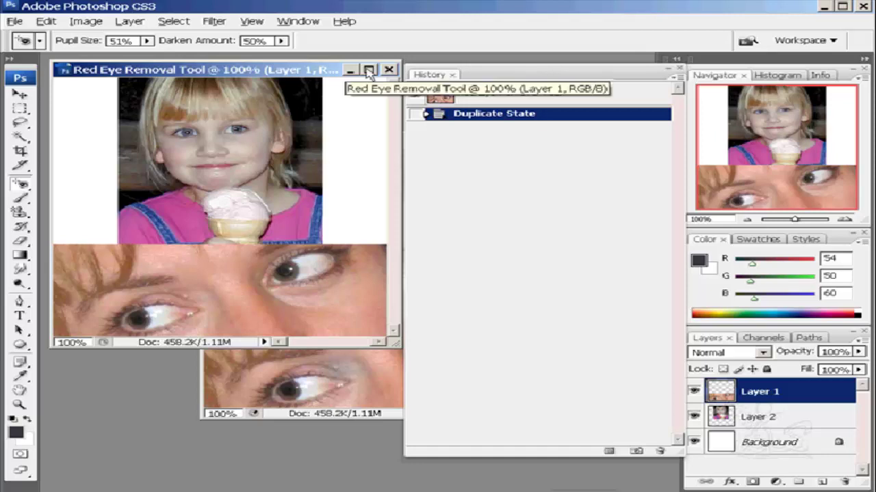
pyautogui.hotkey('ctrl', 'w')
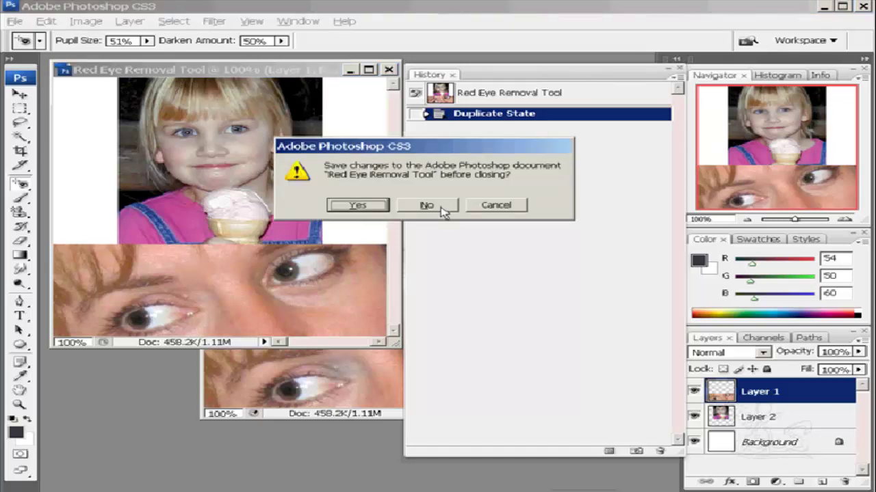
pyautogui.click(427, 205)
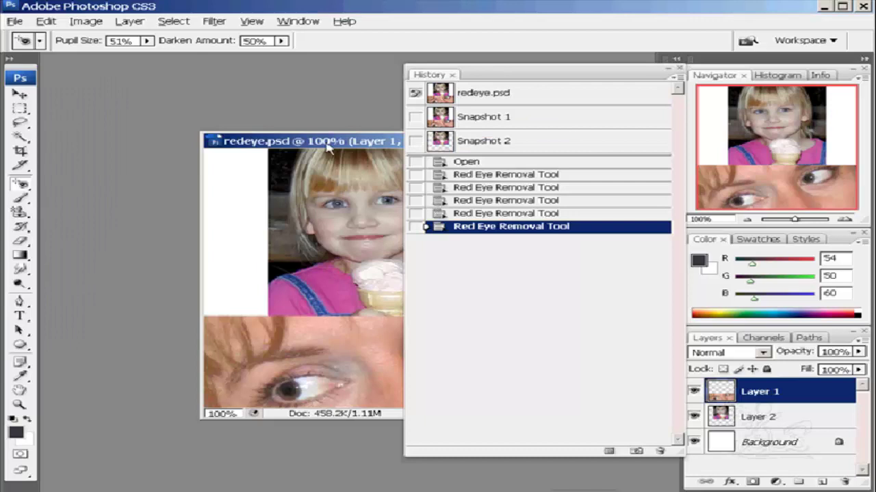
# - Move the redeye.psd window left and show the History panel's command menu
pyautogui.moveTo(328, 145); pyautogui.dragTo(237, 134)
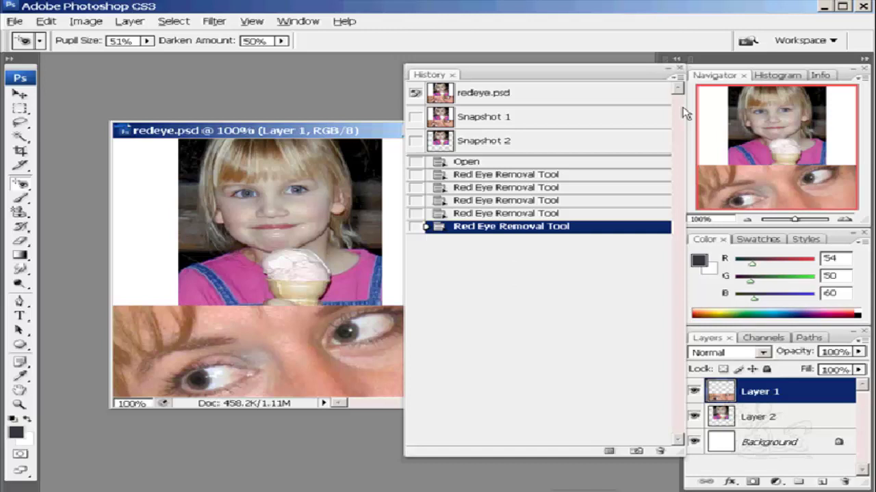
pyautogui.click(677, 79)
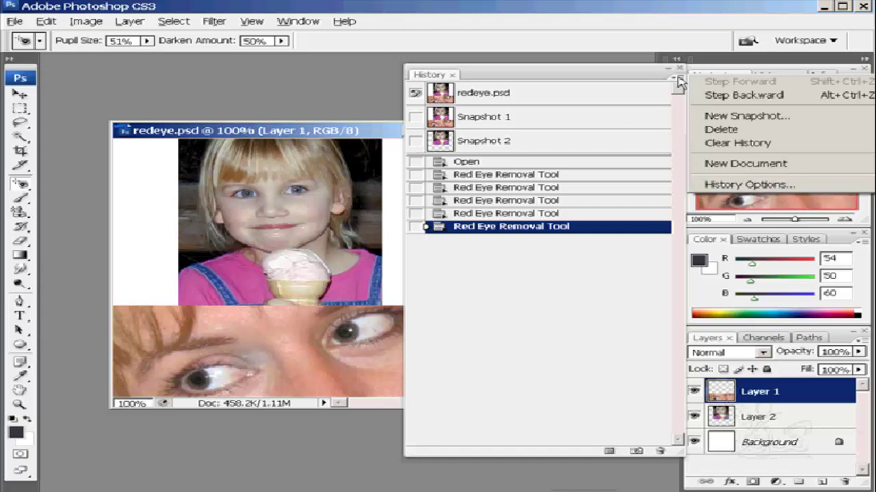
# - Revert redeye.psd to the second Red Eye Removal Tool state and reshow the History command menu
pyautogui.click(489, 195)
pyautogui.click(483, 188)
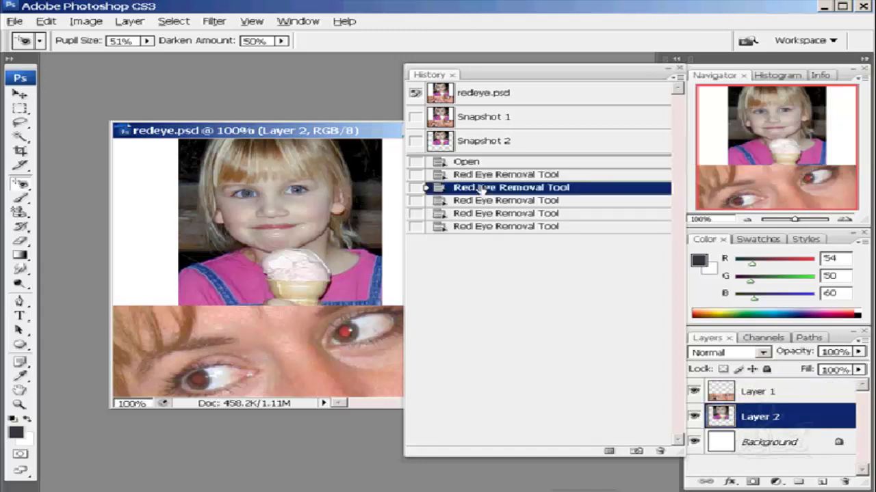
pyautogui.click(680, 78)
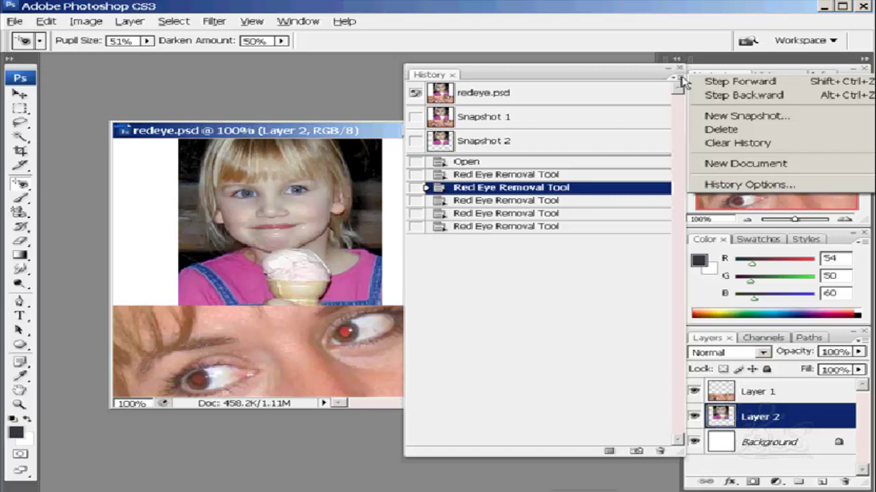
# - Close the History flyout menu and dock the History panel into the collapsed right-side icon dock
pyautogui.click(493, 75)
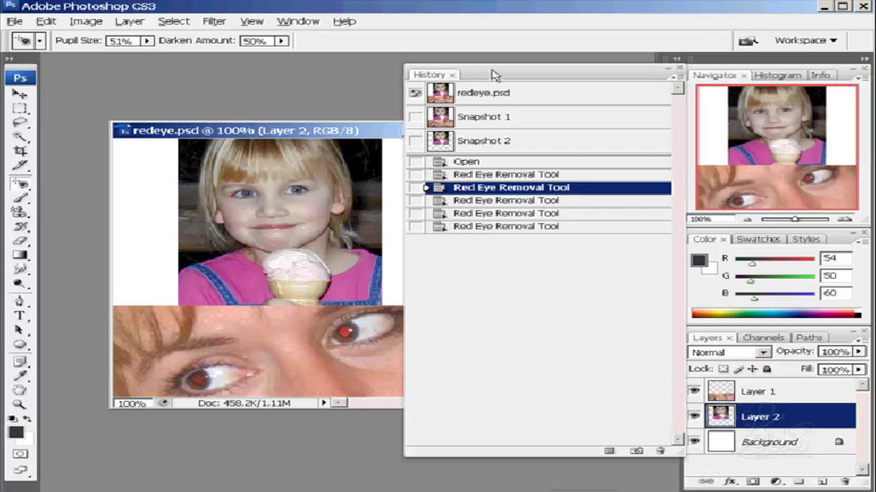
pyautogui.moveTo(602, 81); pyautogui.dragTo(490, 84)
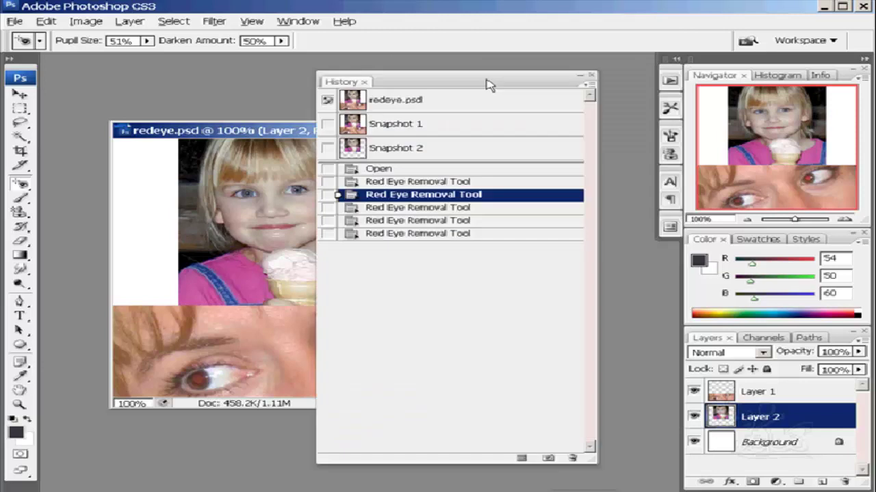
pyautogui.click(334, 82)
pyautogui.moveTo(334, 82); pyautogui.dragTo(671, 80)
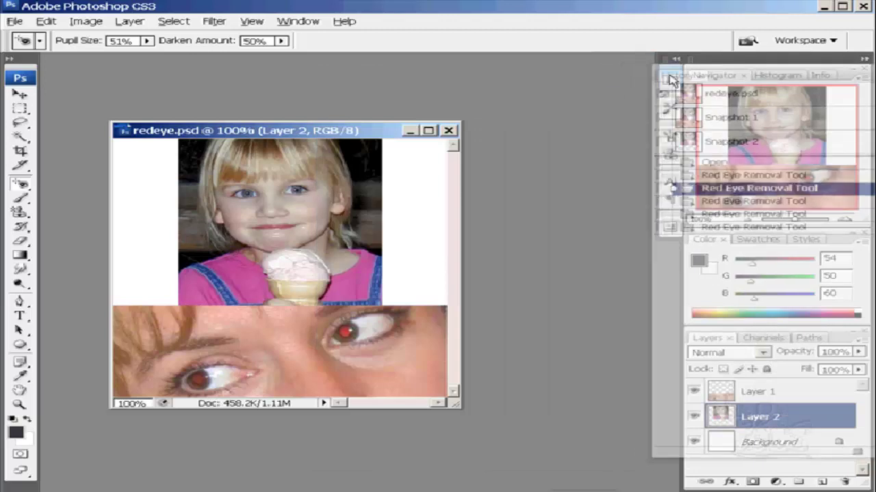
pyautogui.moveTo(671, 80)
pyautogui.mouseDown()
pyautogui.moveTo(671, 100)
pyautogui.moveTo(671, 78)
pyautogui.mouseUp()
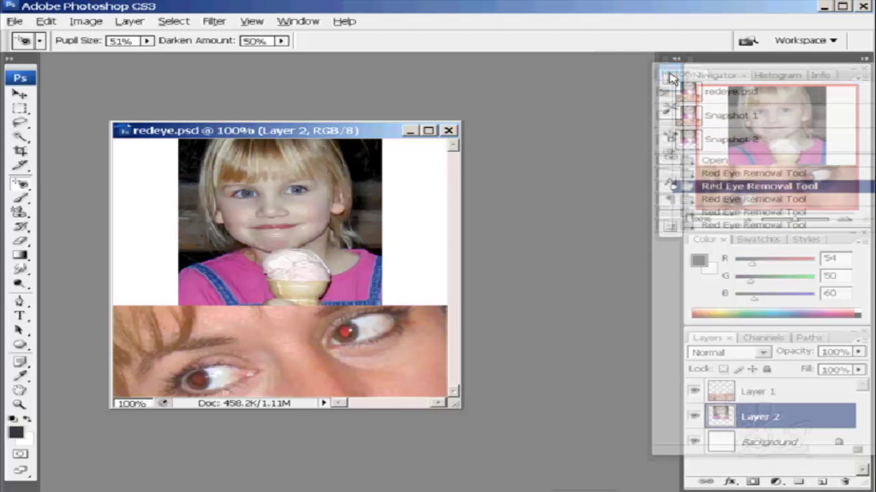
pyautogui.moveTo(671, 78); pyautogui.dragTo(672, 79)
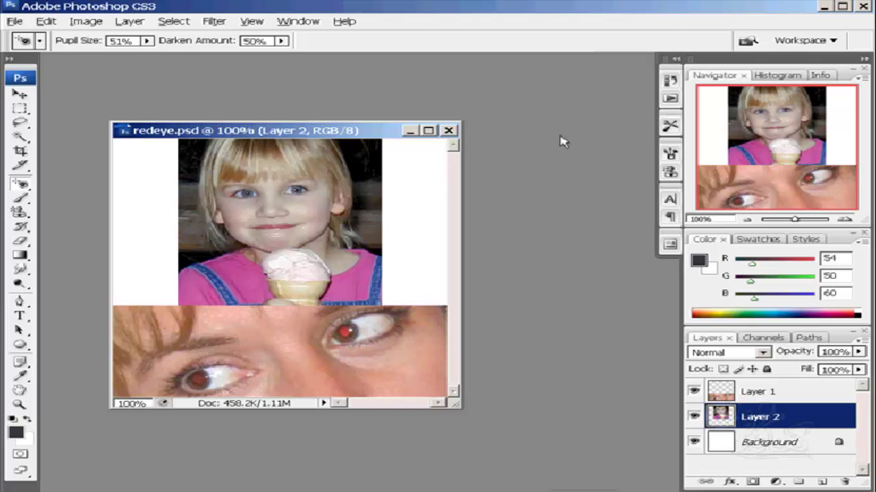
# - In Preferences (Ctrl+K) Performance, raise History States from 20 to 30
pyautogui.click(46, 22)
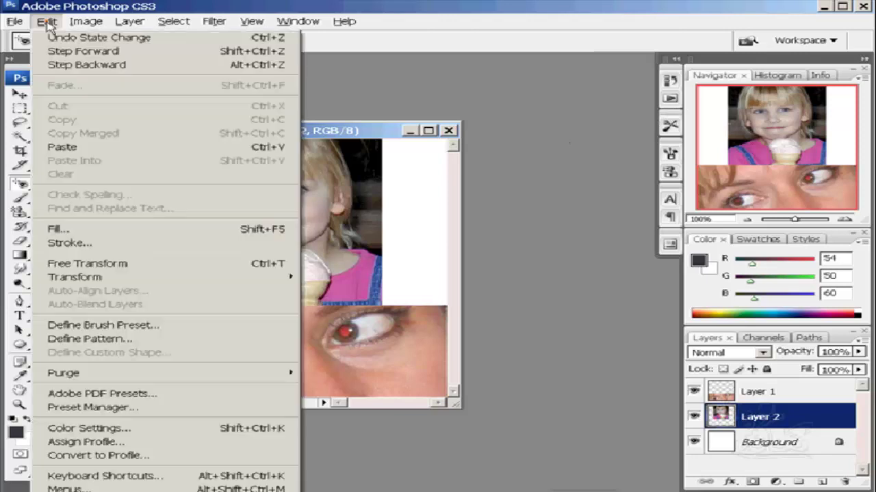
pyautogui.click(71, 148)
pyautogui.hotkey('ctrl', 'k')
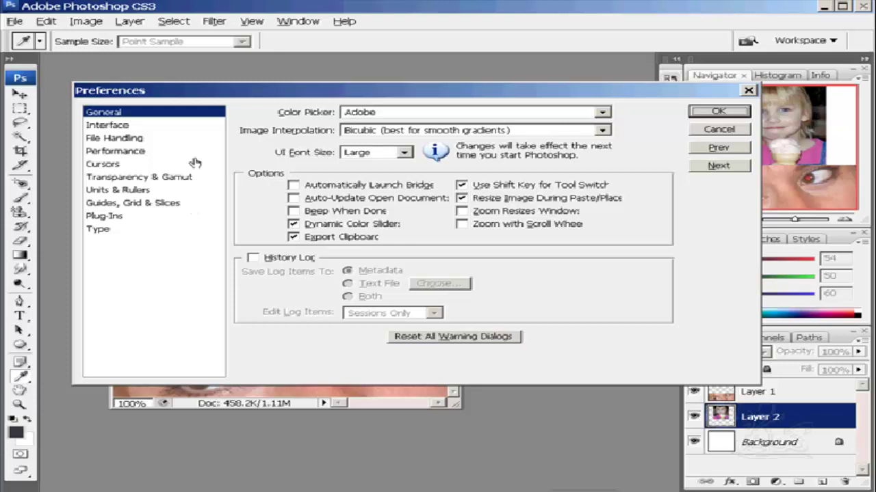
pyautogui.click(124, 127)
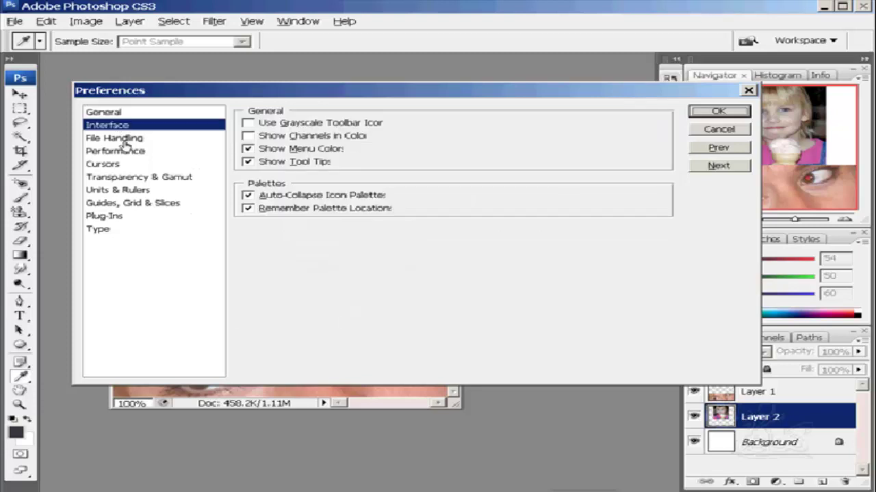
pyautogui.click(125, 139)
pyautogui.click(168, 154)
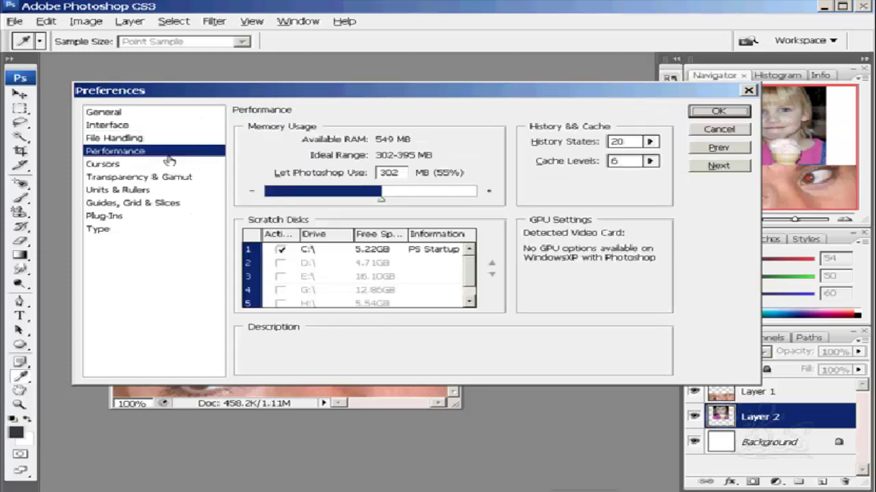
pyautogui.moveTo(562, 141)
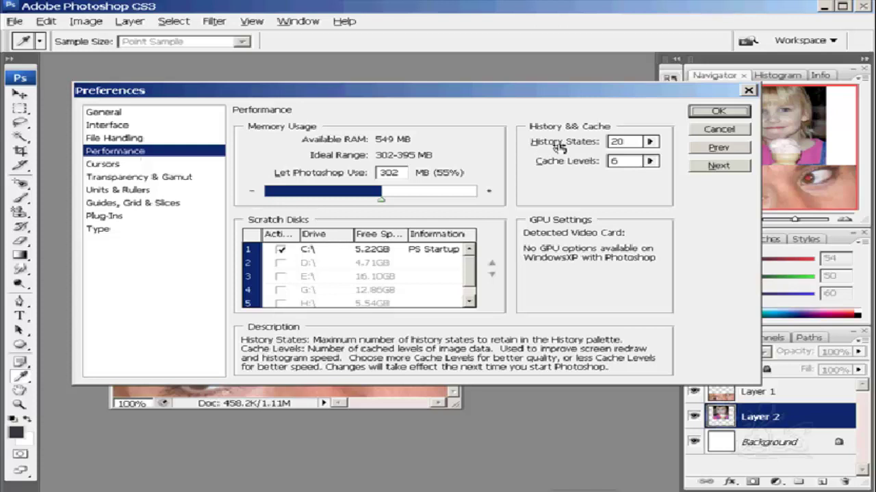
pyautogui.moveTo(551, 149); pyautogui.dragTo(560, 148)
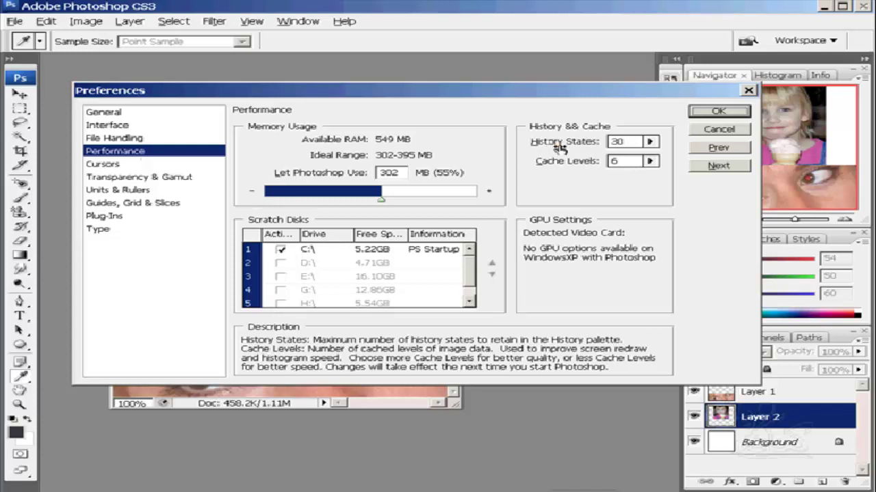